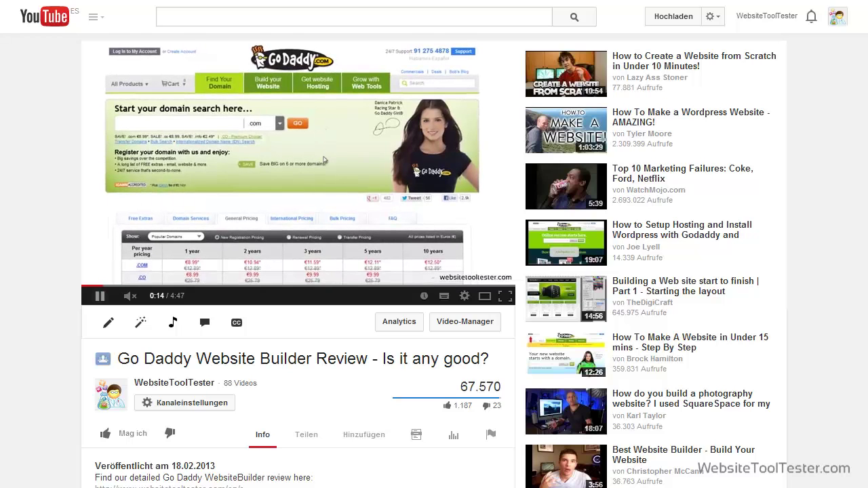
Step: Scroll down the Go Daddy Website Builder Review video page to its comments
scroll(434, 271, down, 5)
scroll(434, 271, down, 6)
scroll(433, 271, down, 6)
scroll(434, 271, down, 4)
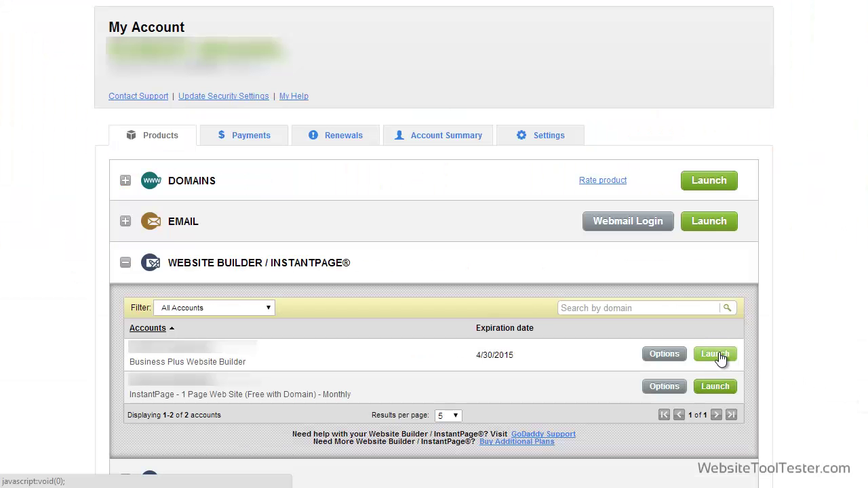
Step: Launch the Business Plus Website Builder for create-a-website.info and look through its Control Panel
click(715, 353)
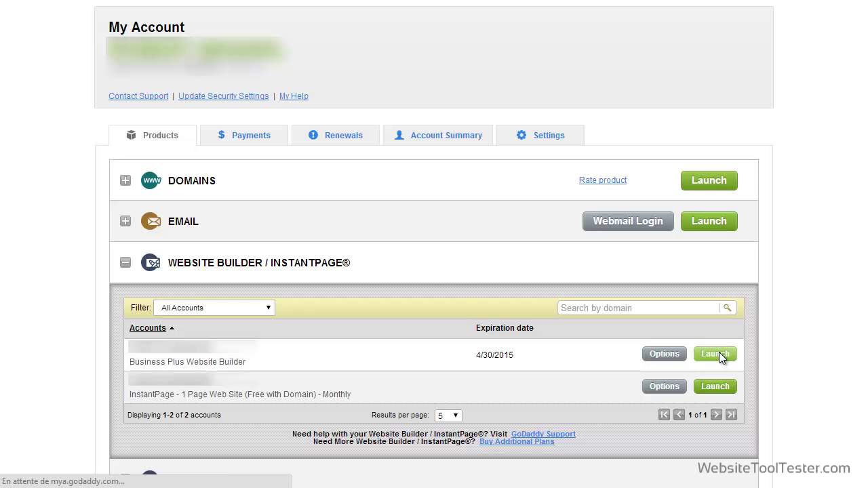
scroll(434, 244, down, 3)
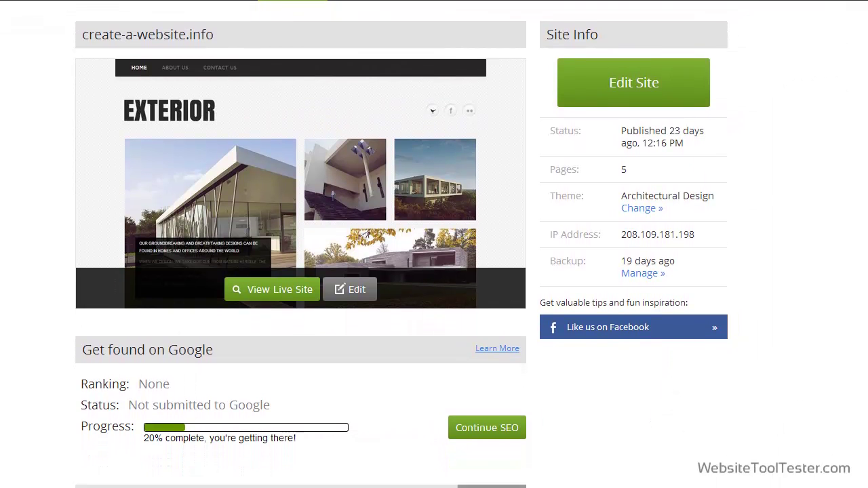
scroll(434, 244, down, 2)
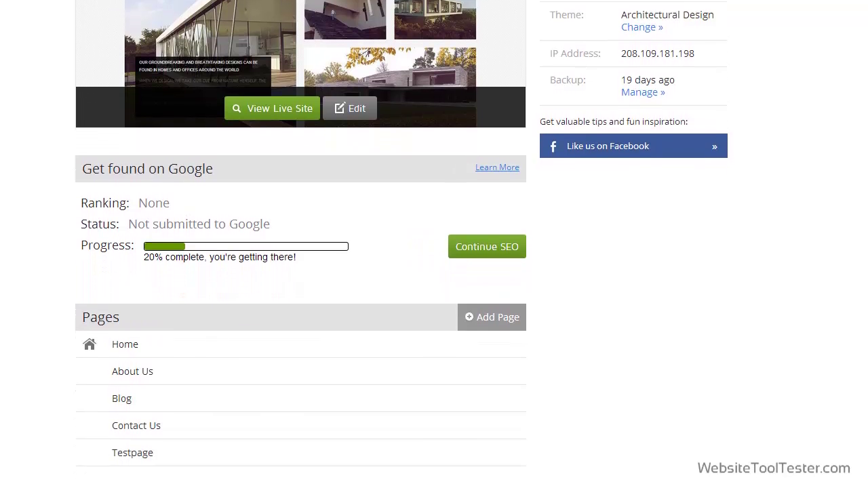
scroll(434, 244, up, 2)
scroll(399, 244, up, 5)
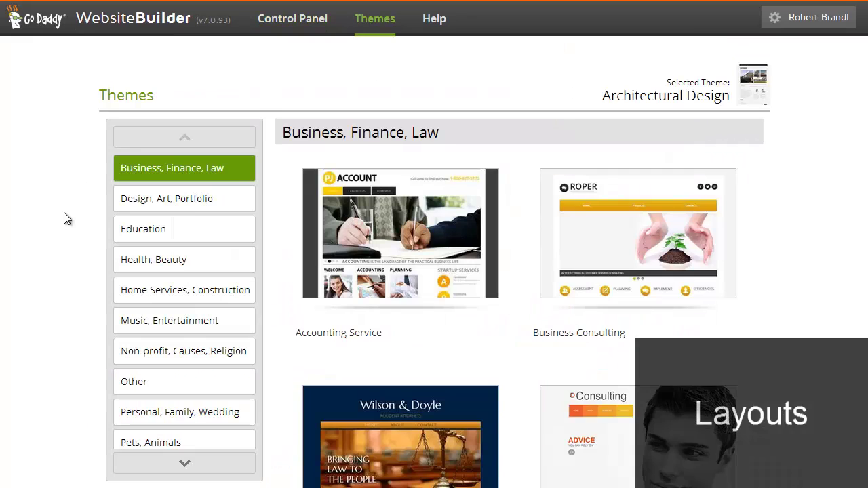
Step: Try the Education category's Elementary School theme, then cancel to keep Architectural Design
click(161, 207)
click(184, 115)
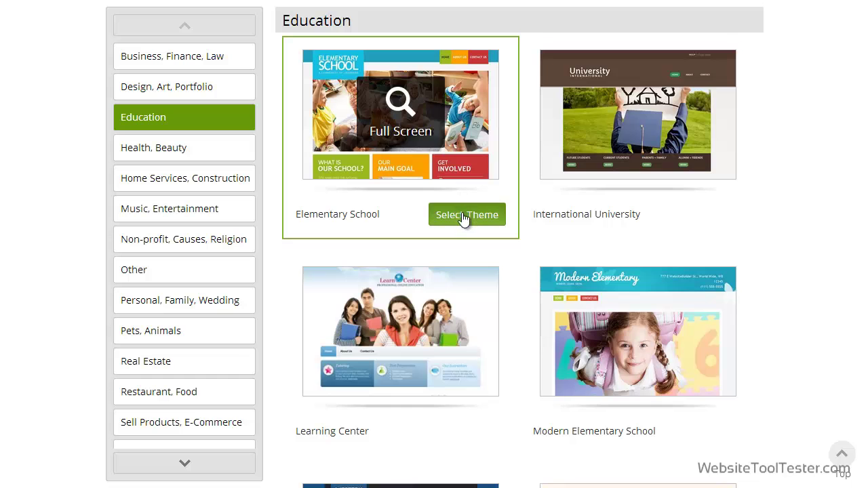
click(461, 215)
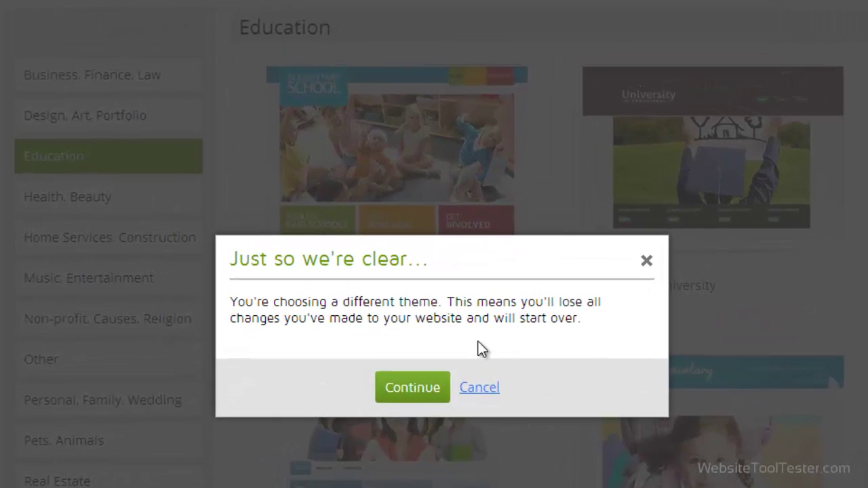
click(488, 393)
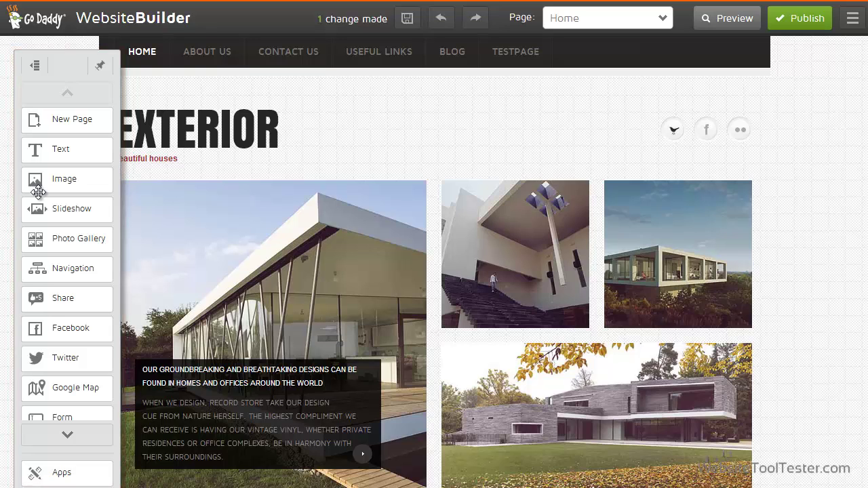
Step: Add a text block reading HOUSE over the main house photo
drag(78, 151, 153, 224)
double_click(153, 223)
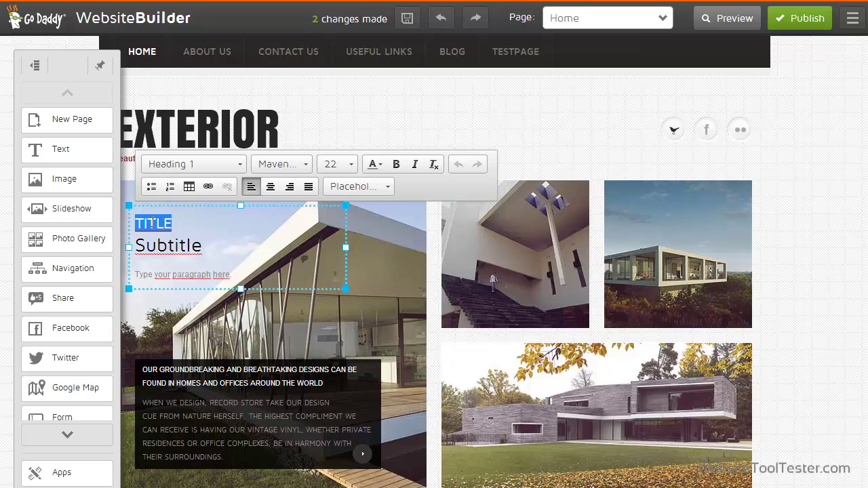
text(HOUSE)
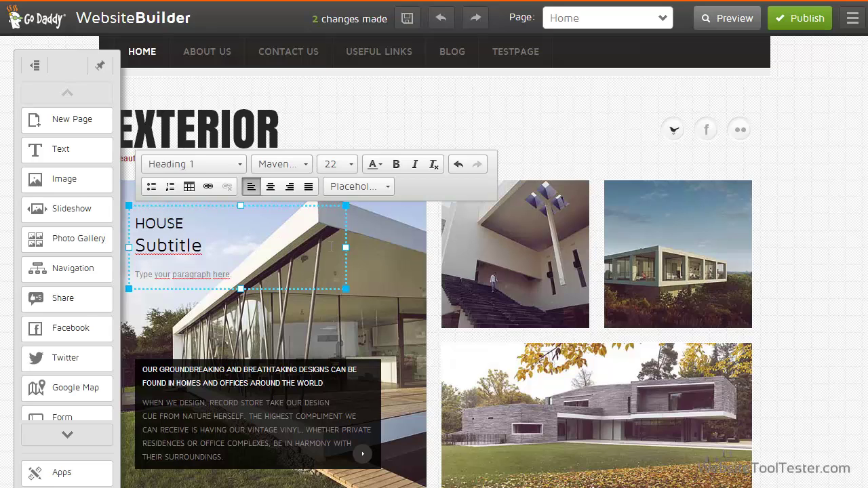
click(357, 240)
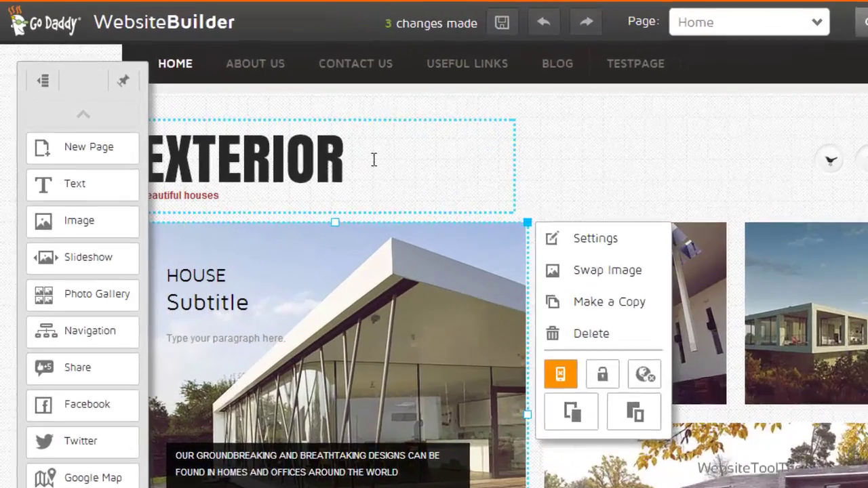
Step: Select the EXTERIOR logo text and apply a colour from the palette
click(304, 130)
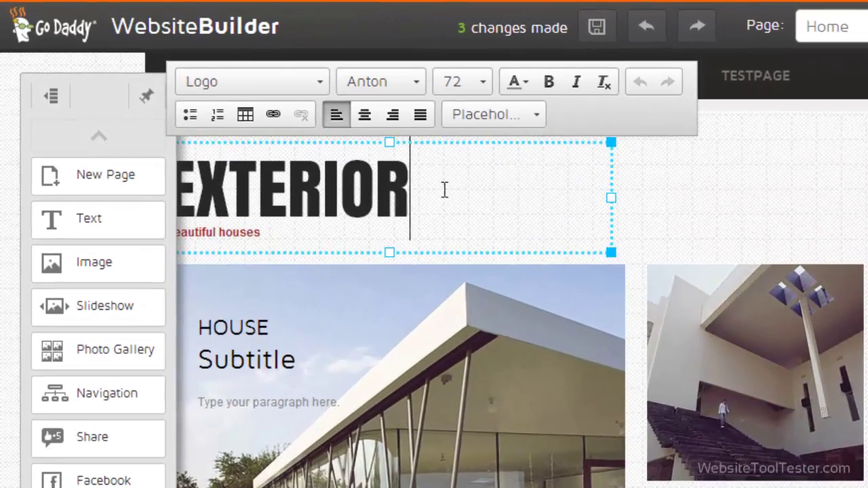
drag(444, 189, 31, 176)
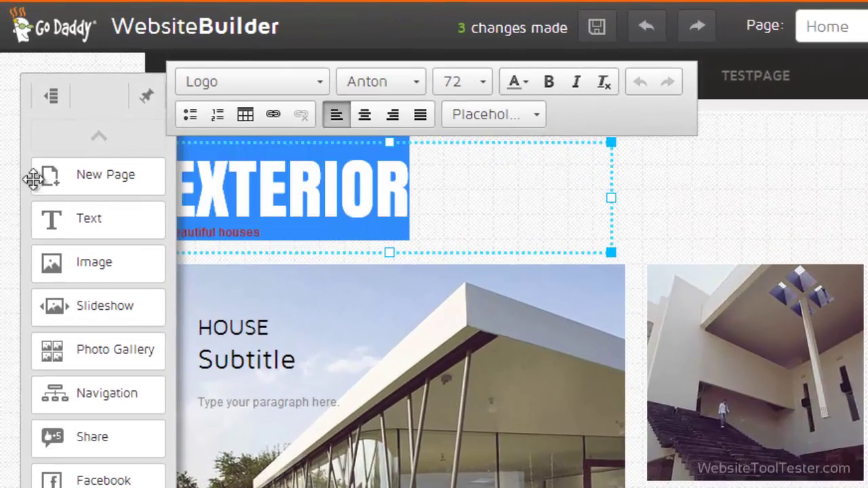
click(524, 78)
click(591, 163)
click(477, 194)
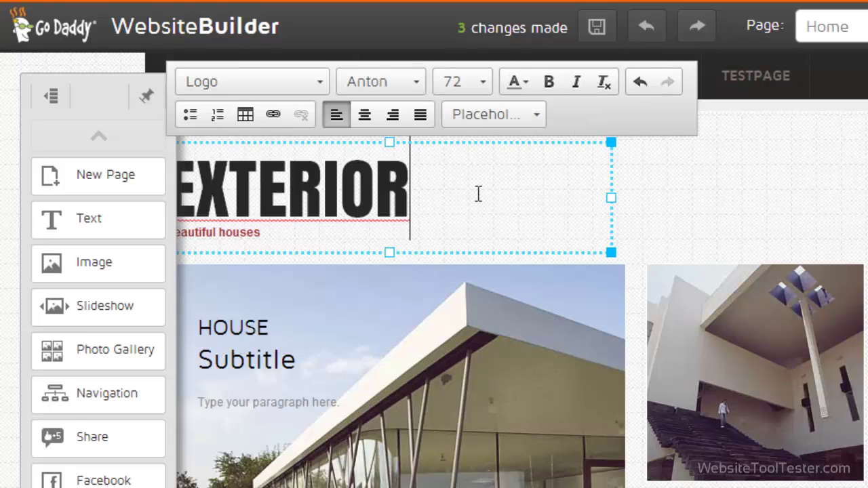
Step: Restyle the EXTERIOR logo as a bright red Heading 1
drag(417, 194, 77, 184)
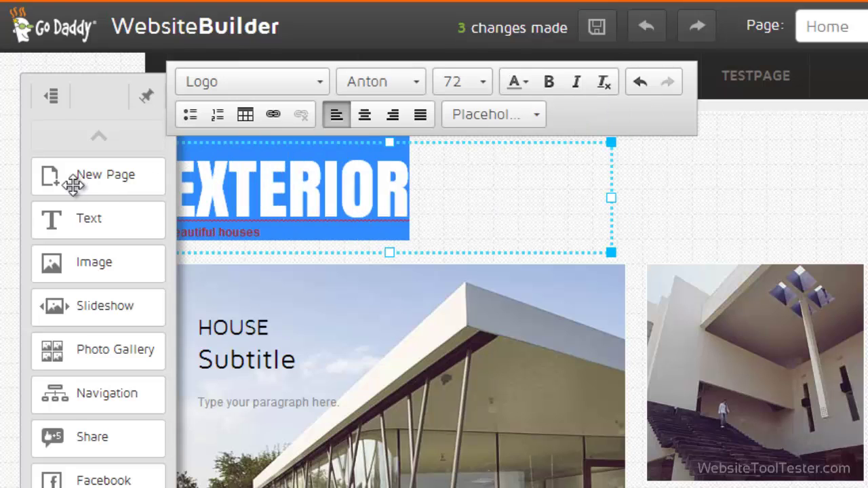
click(320, 81)
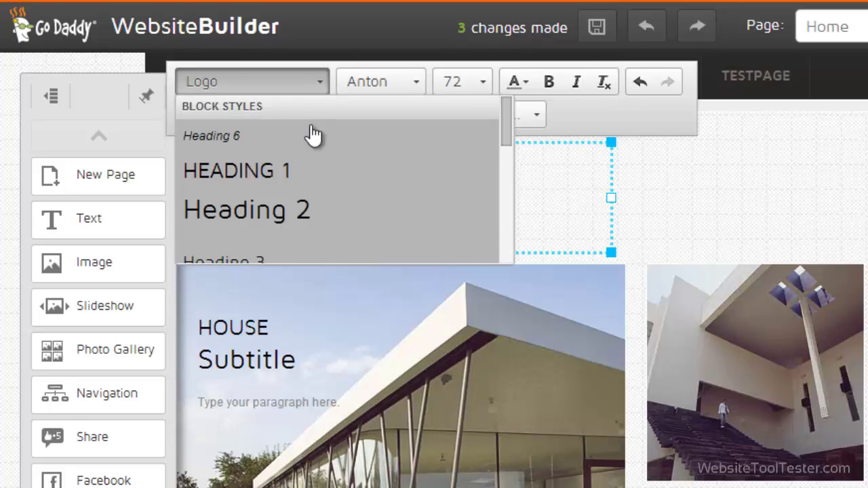
click(309, 178)
click(526, 82)
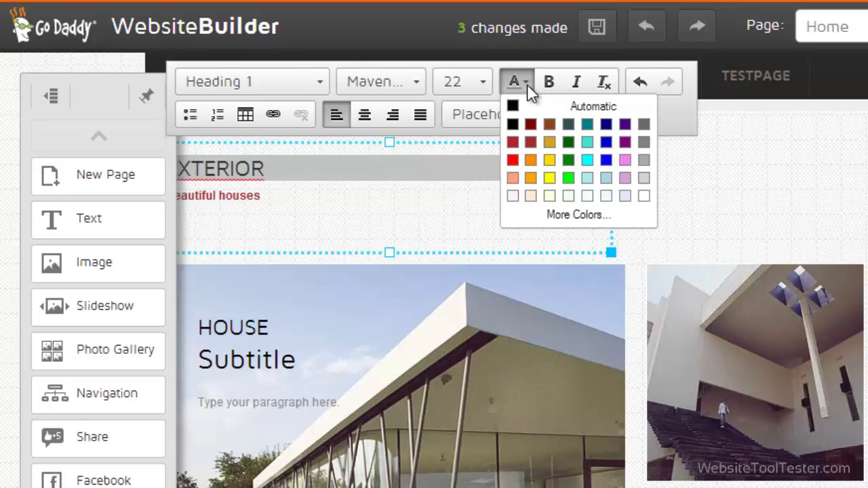
click(512, 160)
click(429, 202)
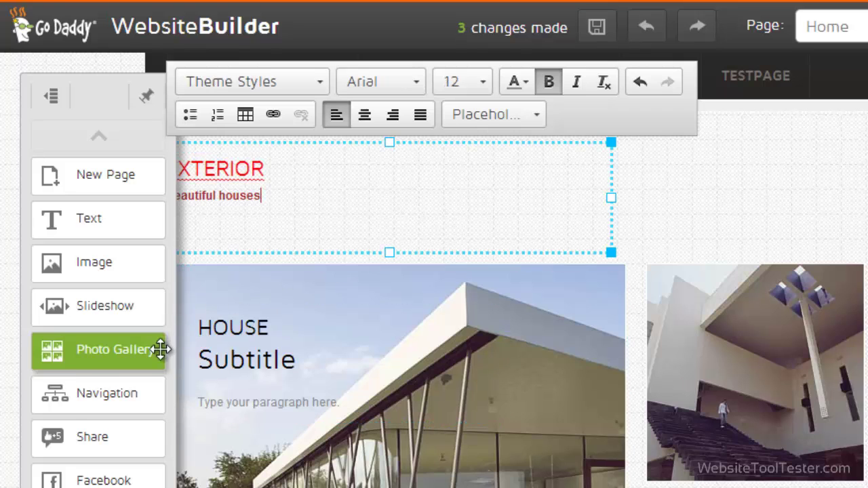
click(676, 196)
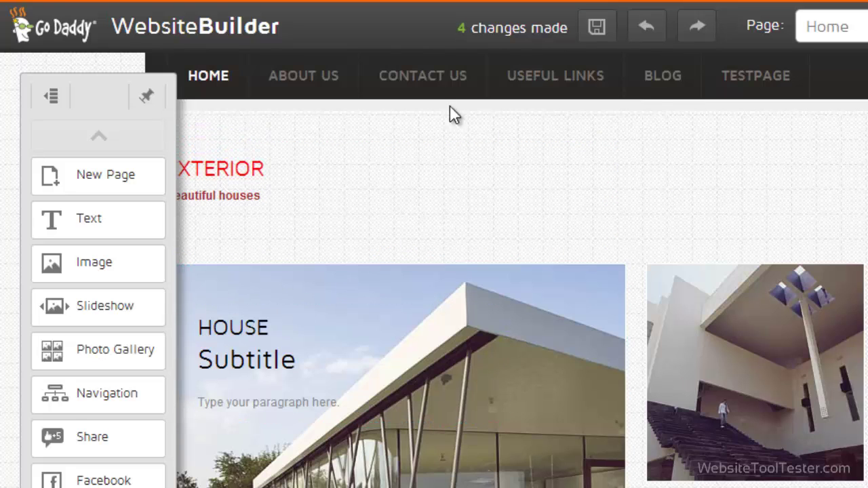
Step: Add a contact form under Request a Consultation on Contact Us, check its Email field, and save
click(425, 80)
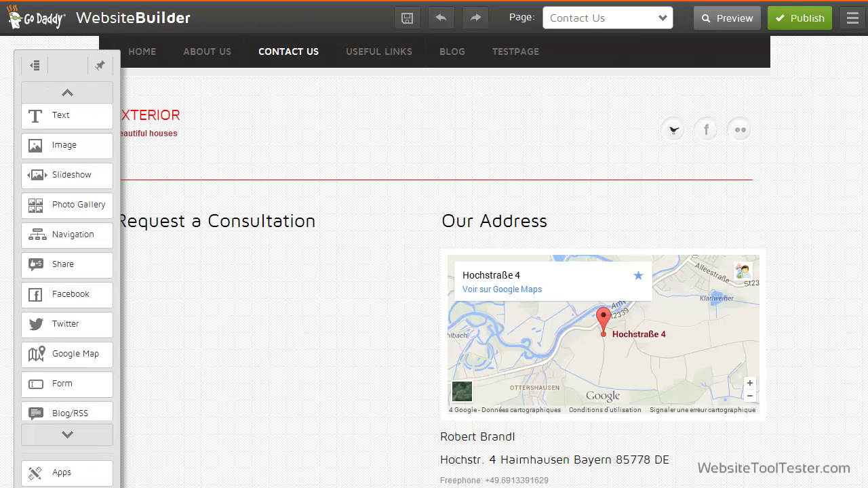
drag(62, 385, 250, 356)
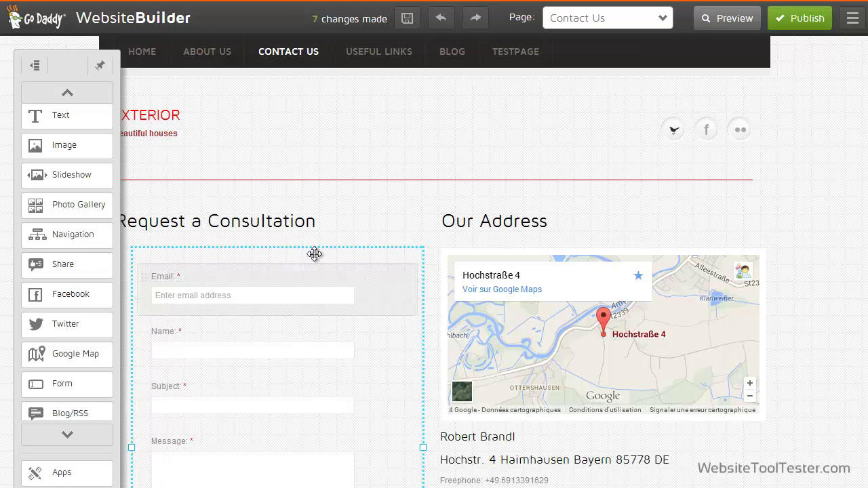
mouse_move(283, 300)
click(384, 295)
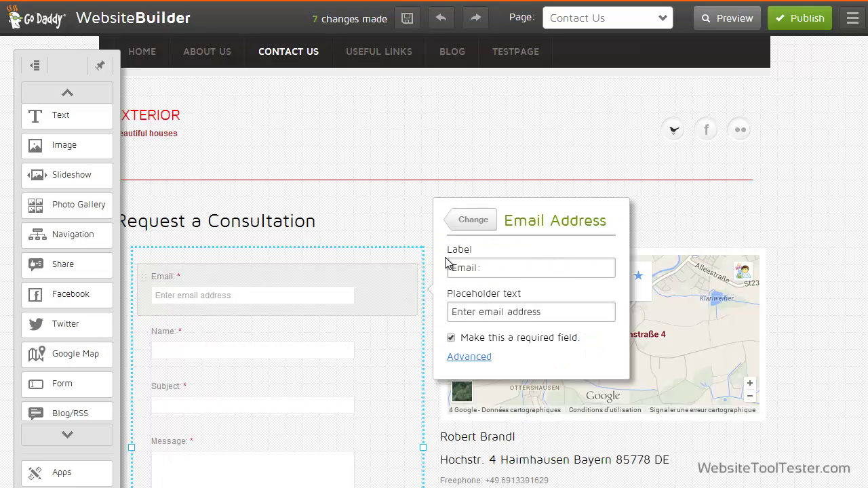
click(414, 155)
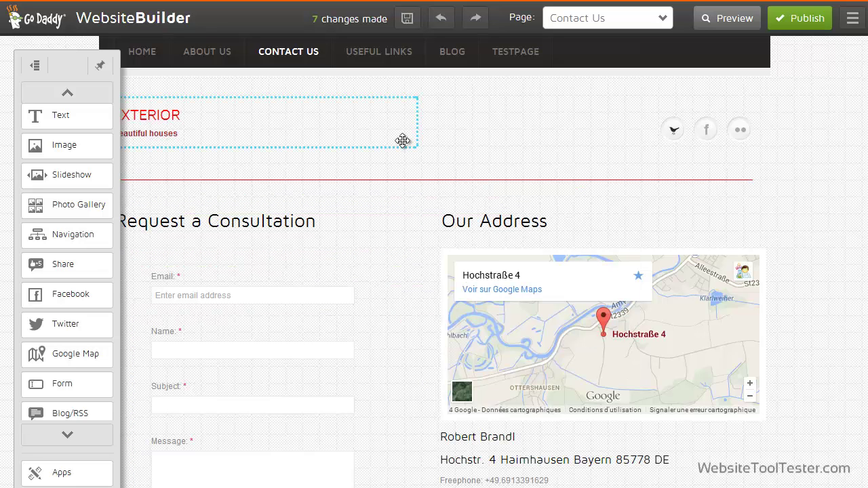
click(410, 25)
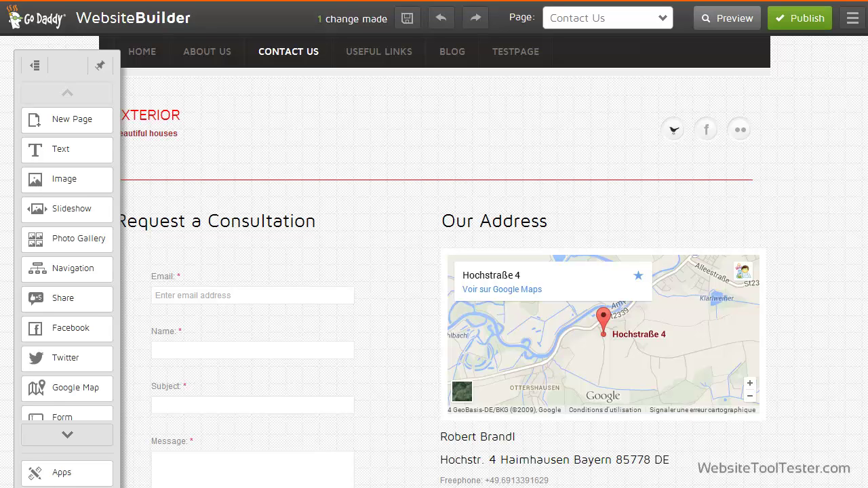
click(326, 44)
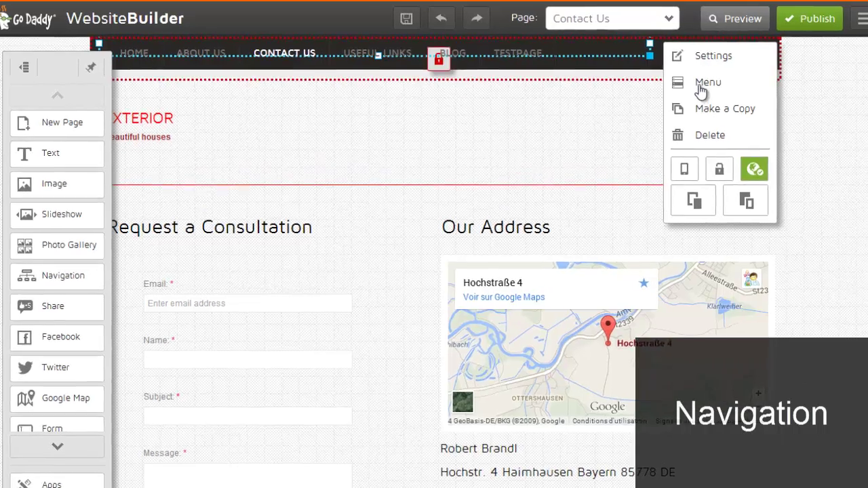
click(698, 83)
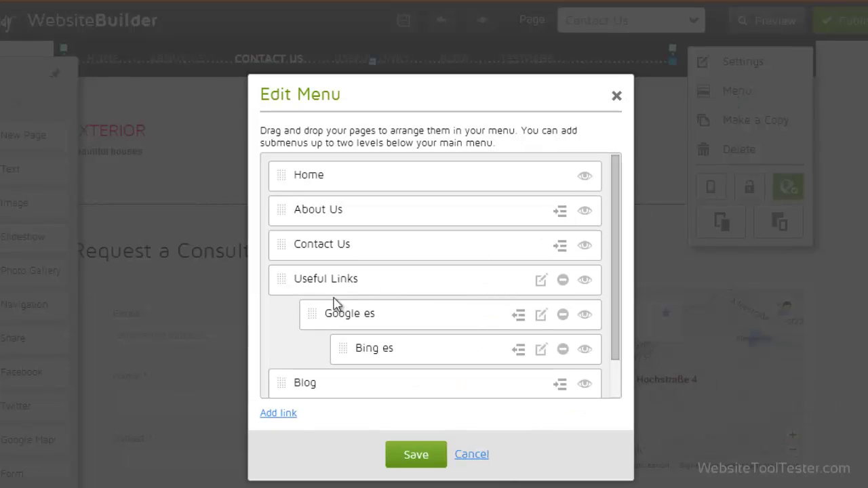
mouse_move(312, 313)
mouse_down()
mouse_move(275, 316)
mouse_move(304, 314)
mouse_up()
click(283, 415)
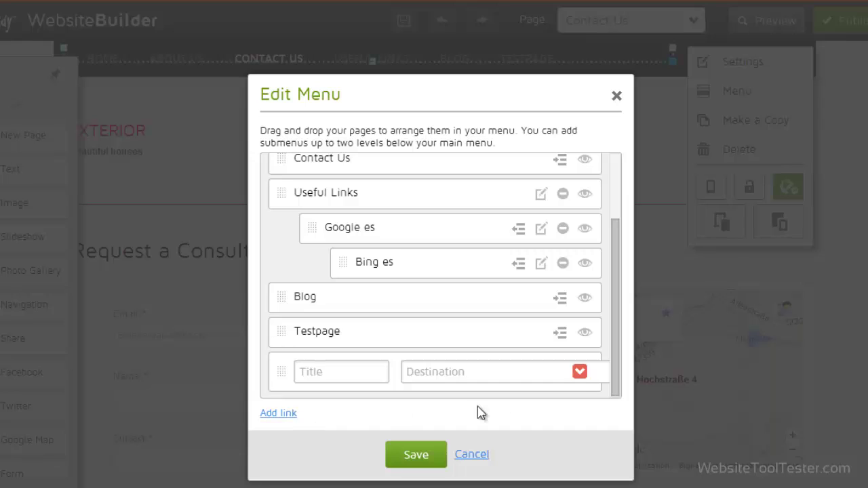
click(579, 373)
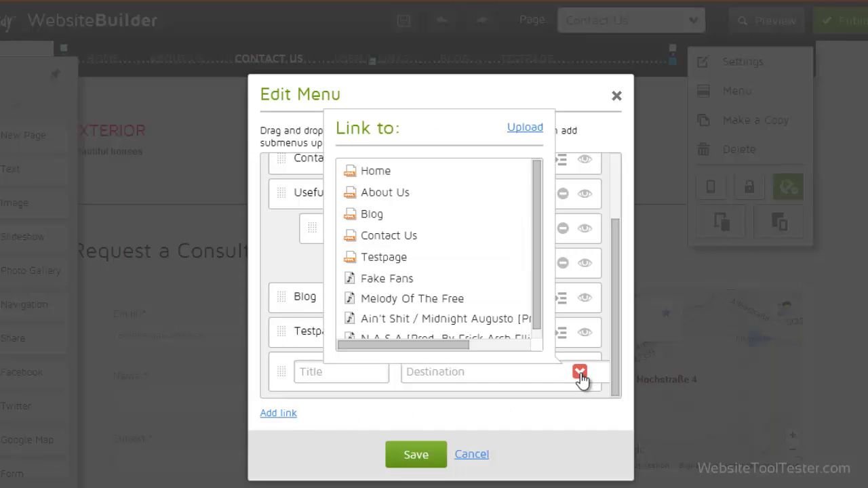
click(580, 373)
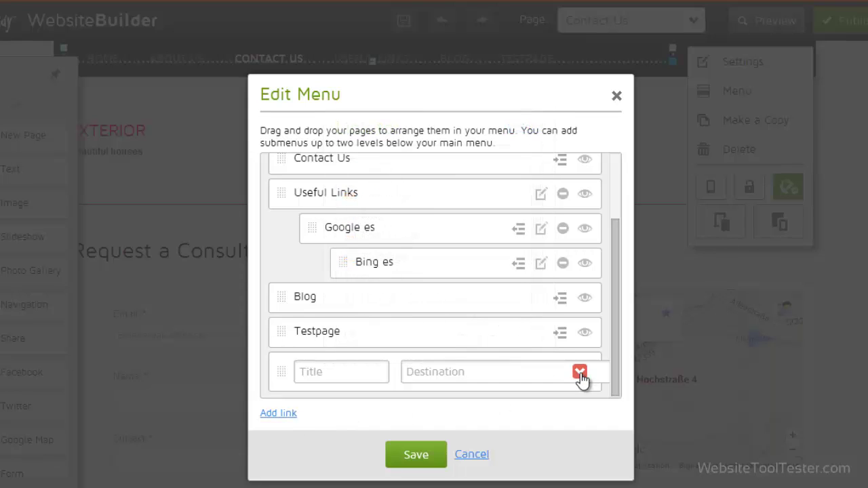
click(479, 456)
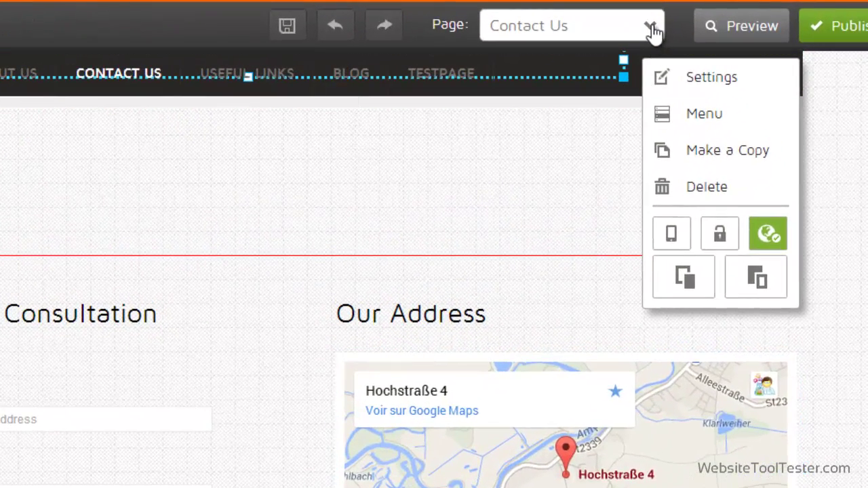
click(651, 29)
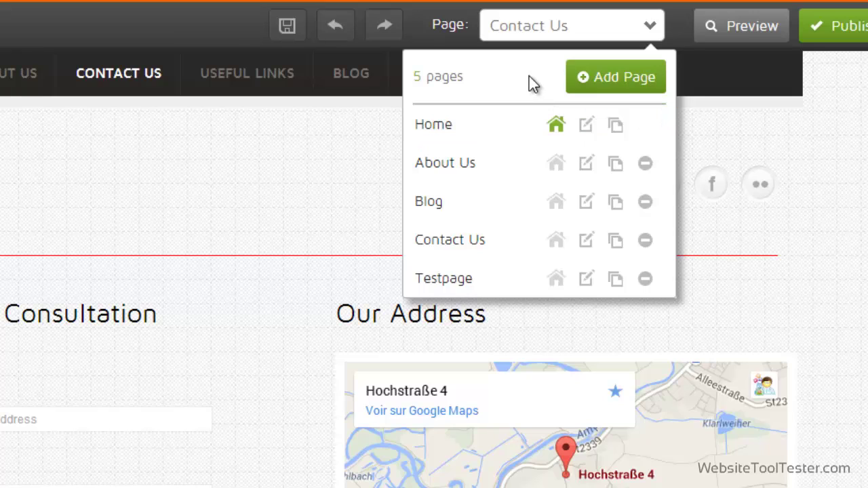
click(651, 31)
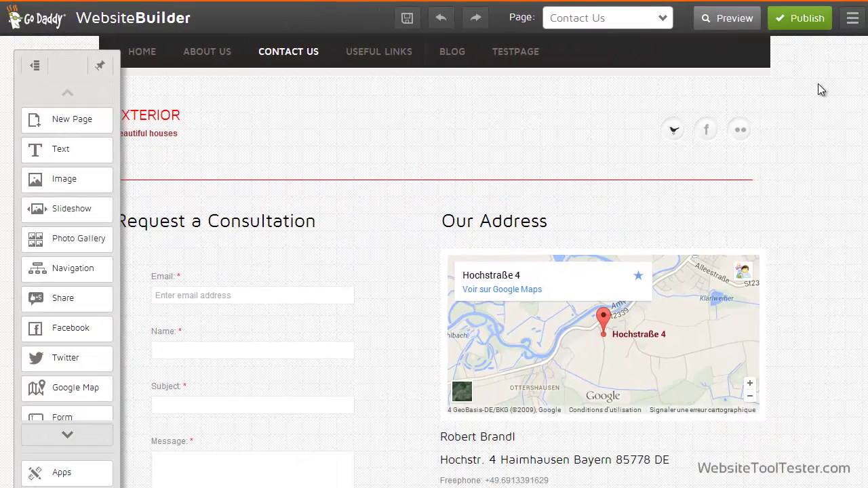
Step: On the Blog page, review the feed settings (foodnetwork.tumblr.com, 5 listings) and cancel unchanged
click(455, 54)
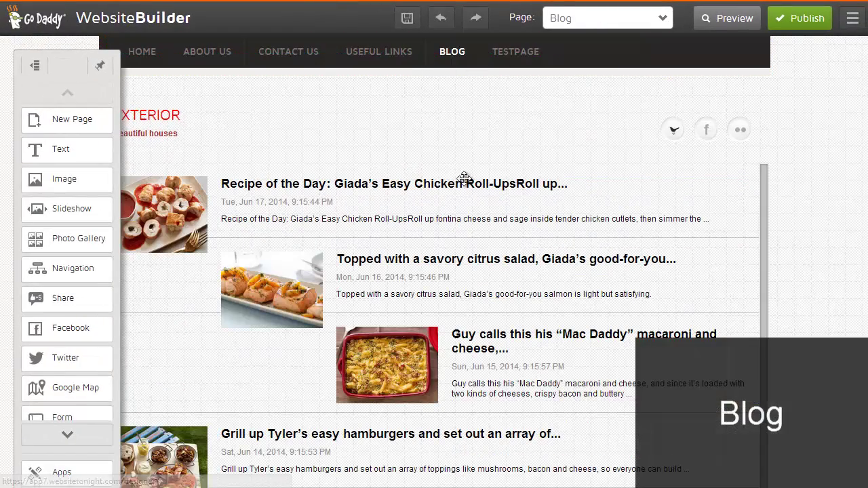
click(465, 244)
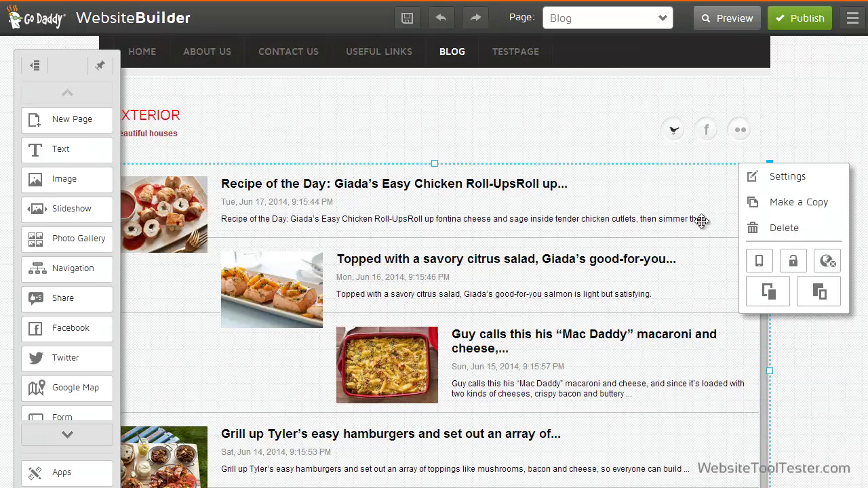
click(786, 178)
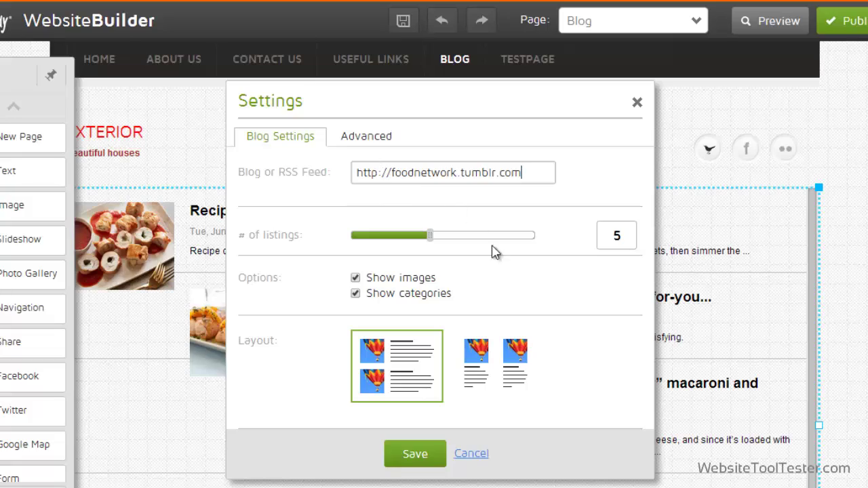
click(475, 455)
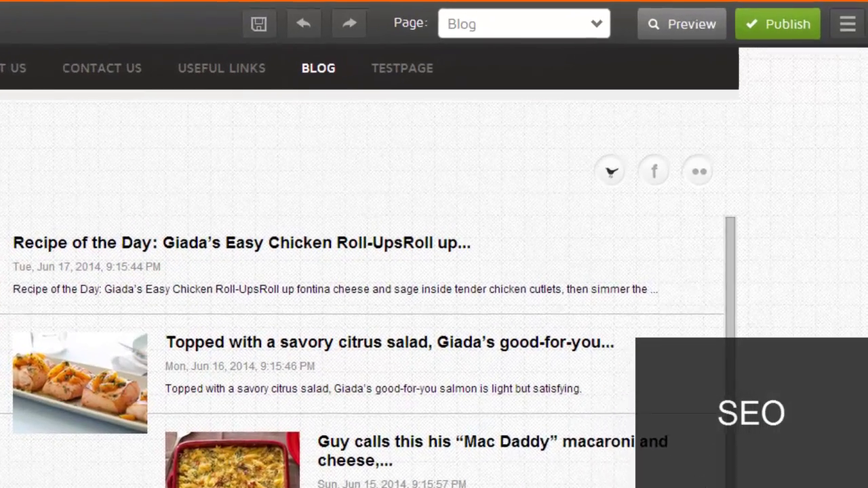
Step: Run the SEO Wizard from the site menu through its Testpage and Blog steps
click(844, 30)
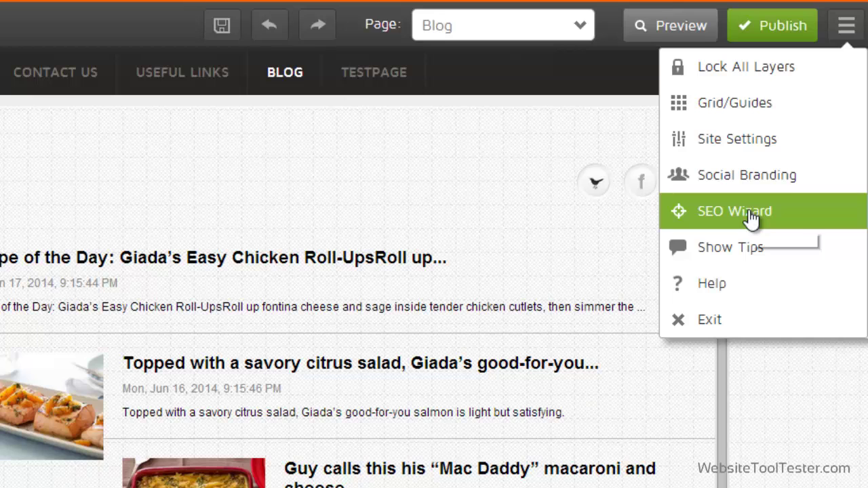
click(792, 219)
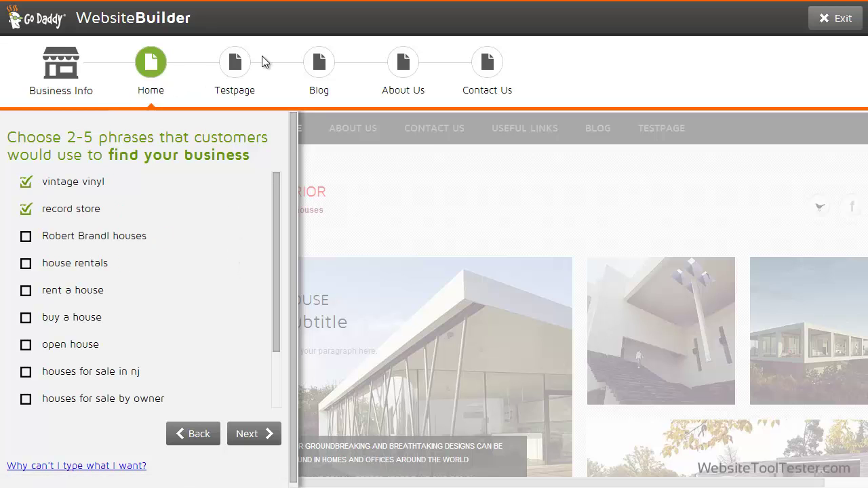
click(243, 69)
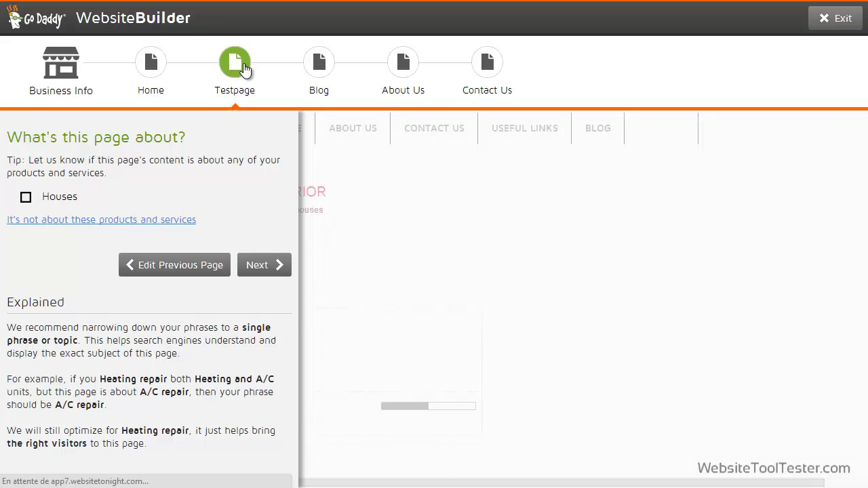
click(319, 66)
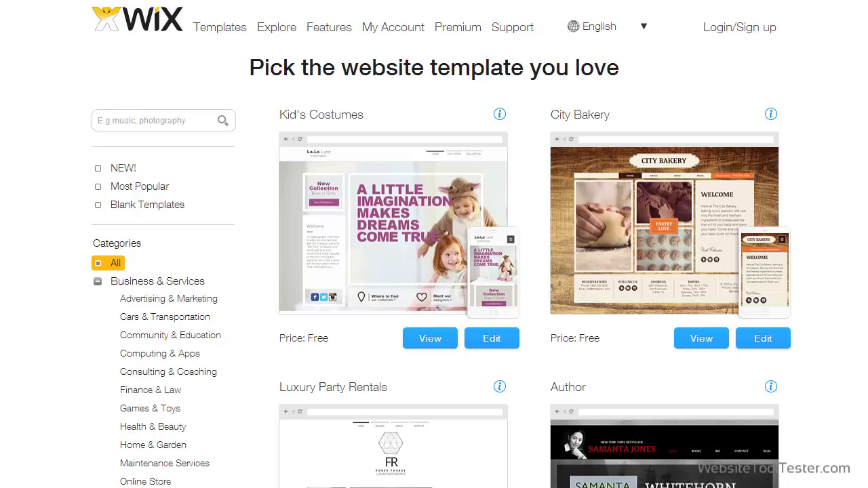
Step: Focus the Wix template search field and scroll through the free template gallery
click(163, 120)
scroll(442, 244, down, 1)
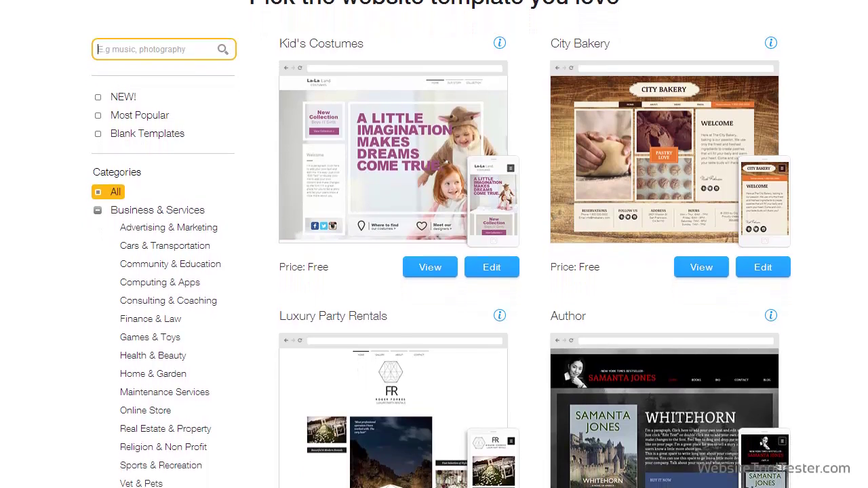
scroll(442, 244, down, 2)
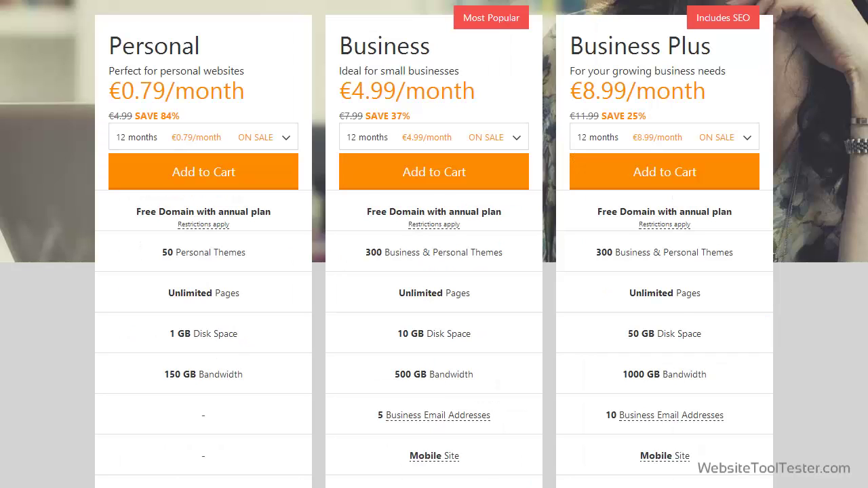
Step: Scroll the GoDaddy pricing page to compare the Personal, Business and Business Plus plans
scroll(433, 244, down, 3)
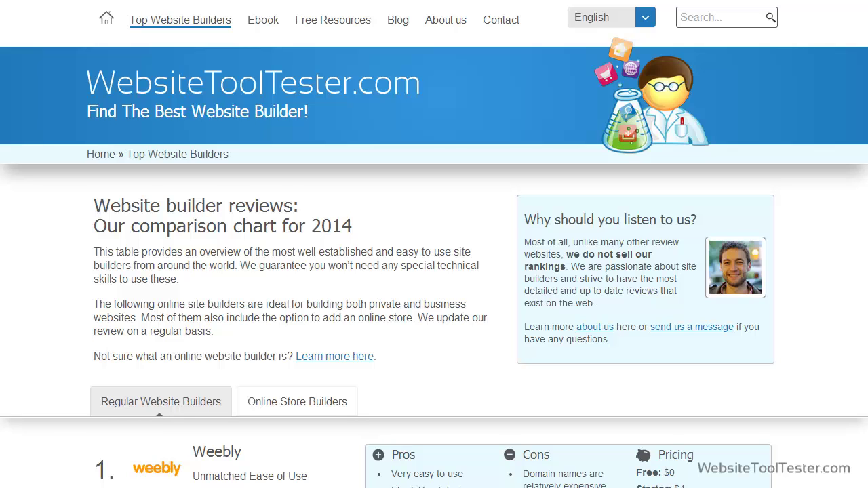
Step: Scroll the WebsiteToolTester comparison chart down to GoDaddy Website Builder at ninth place
scroll(433, 244, down, 3)
scroll(434, 244, down, 3)
scroll(434, 244, down, 4)
scroll(434, 244, down, 4)
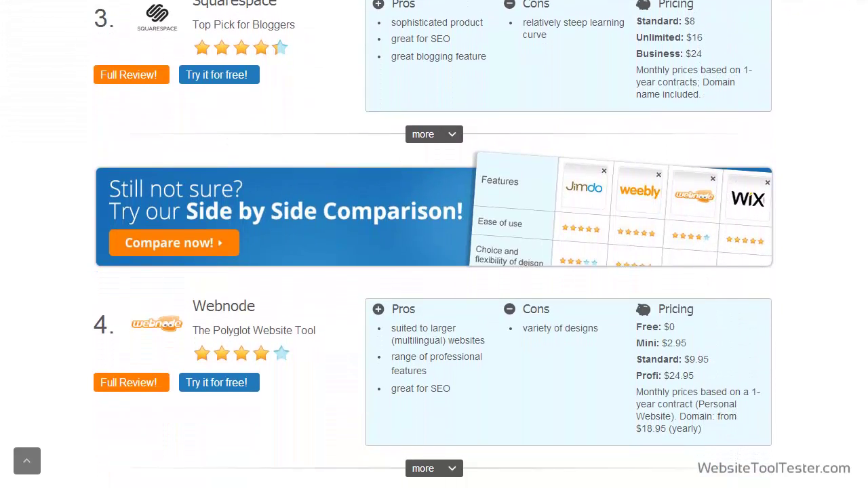
scroll(434, 244, down, 4)
scroll(433, 244, down, 3)
scroll(433, 244, down, 4)
scroll(434, 244, down, 4)
scroll(434, 244, down, 4)
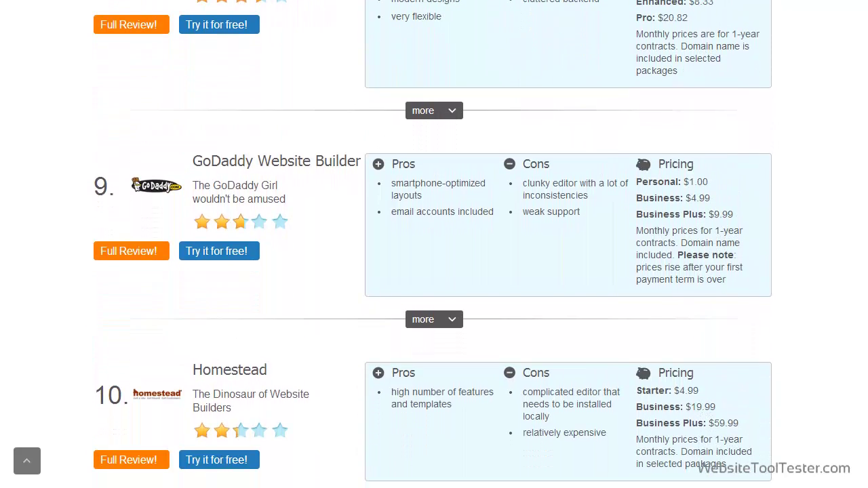